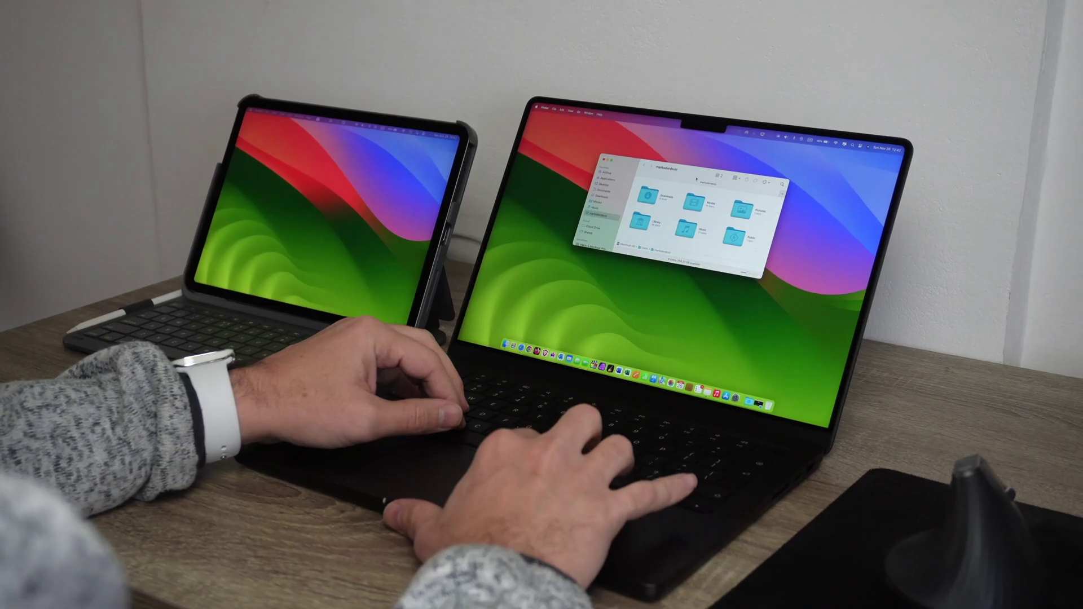
left_click_drag(534, 170, 355, 204)
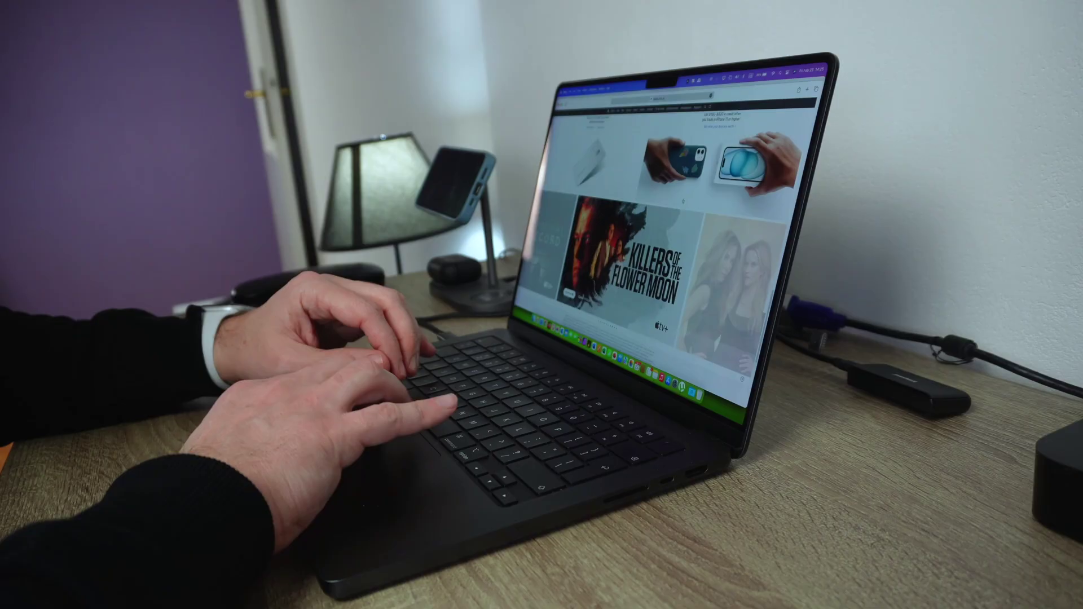
scroll(684, 201, "down", 8)
scroll(684, 200, "up", 15)
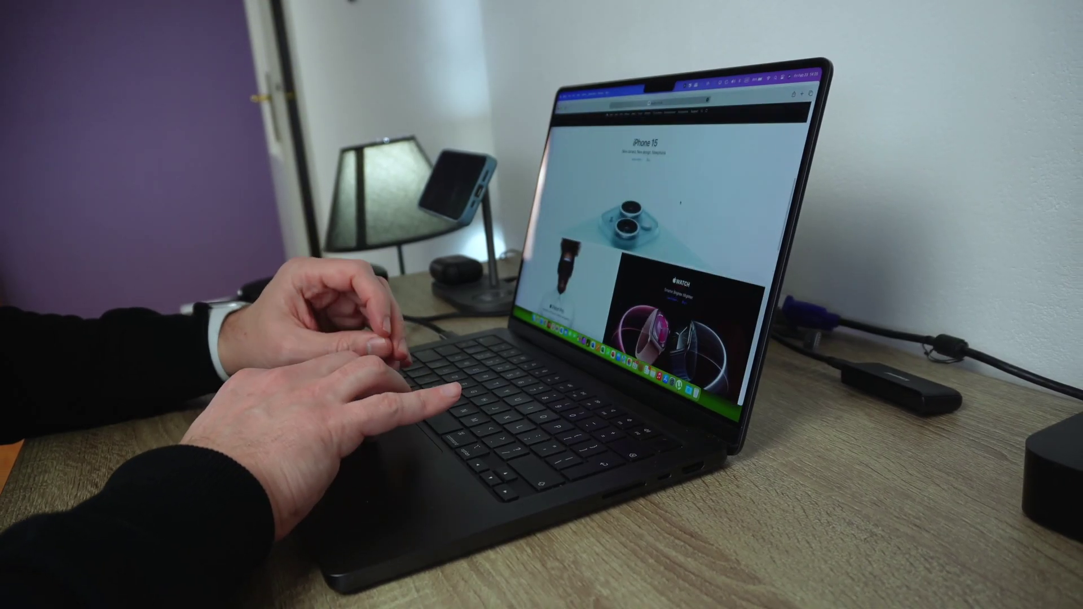
scroll(681, 200, "up", 5)
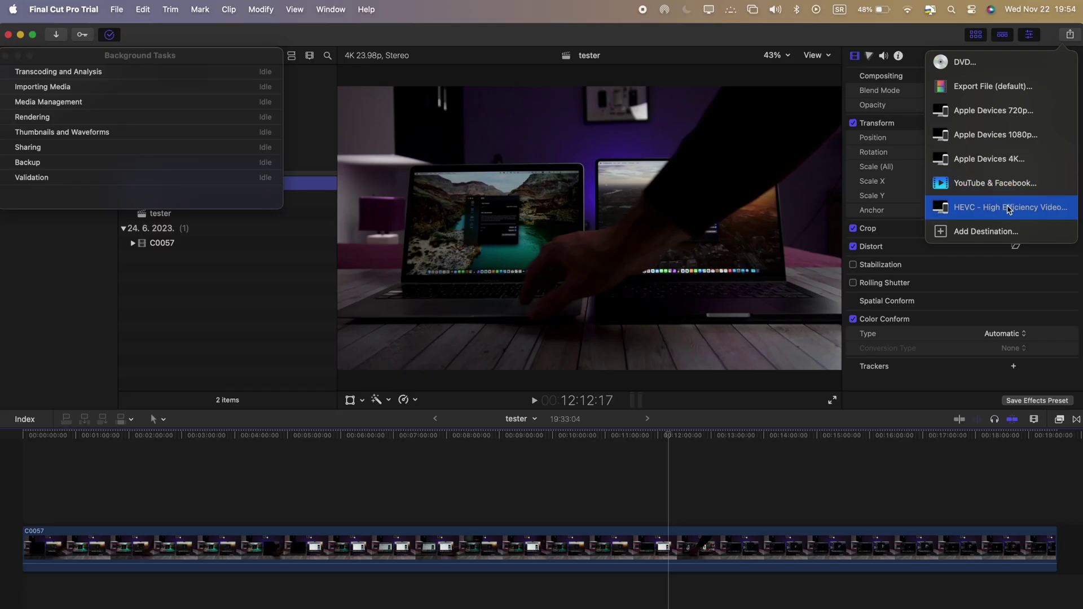
left_click(1008, 209)
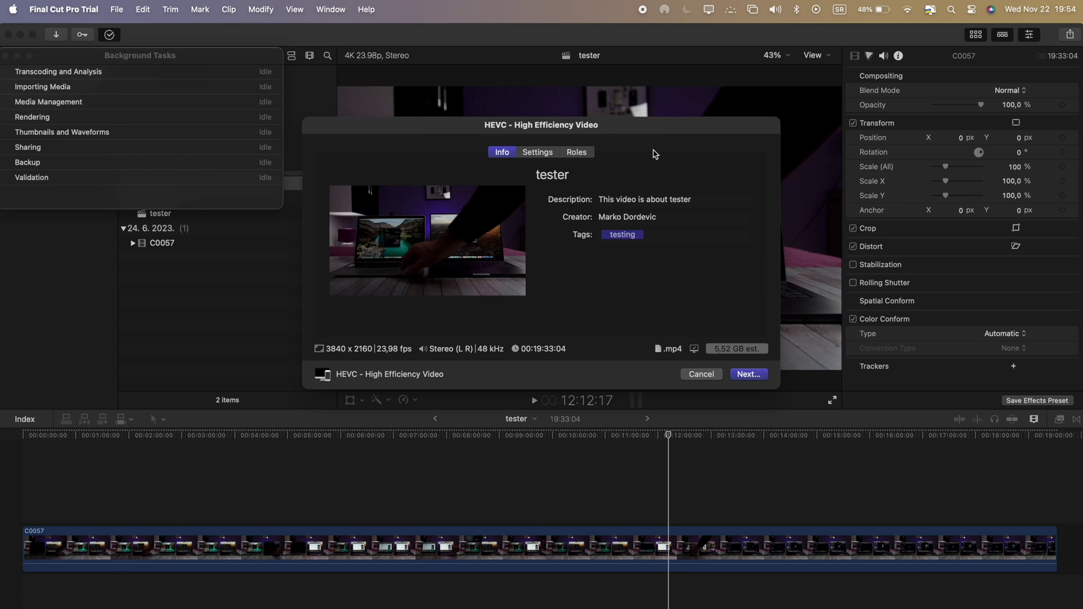
left_click(747, 375)
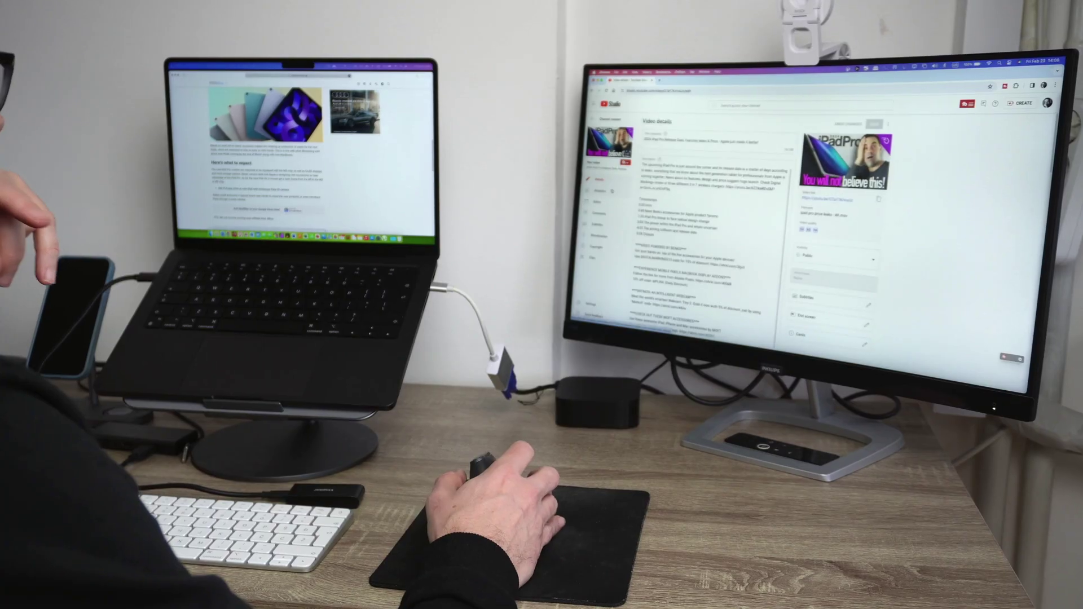
scroll(711, 229, "down", 5)
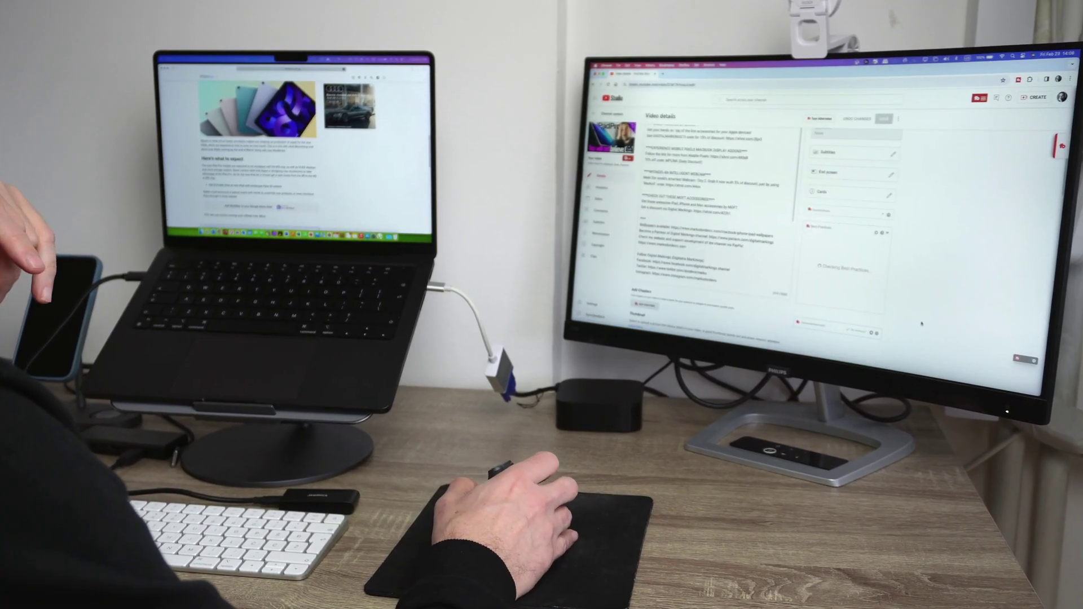
scroll(762, 220, "down", 5)
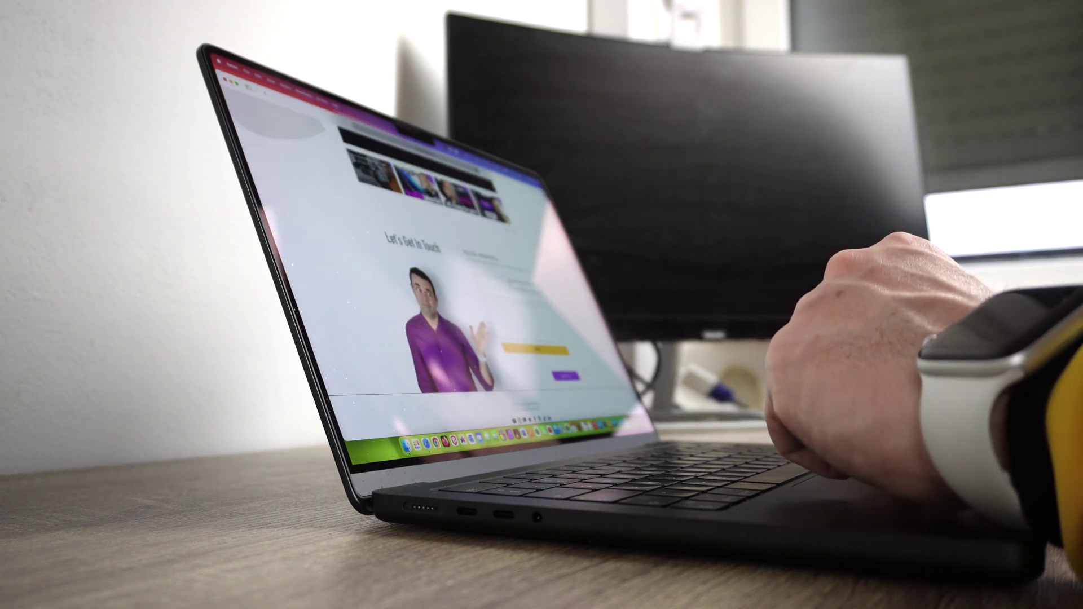
scroll(423, 280, "up", 5)
scroll(423, 280, "up", 5)
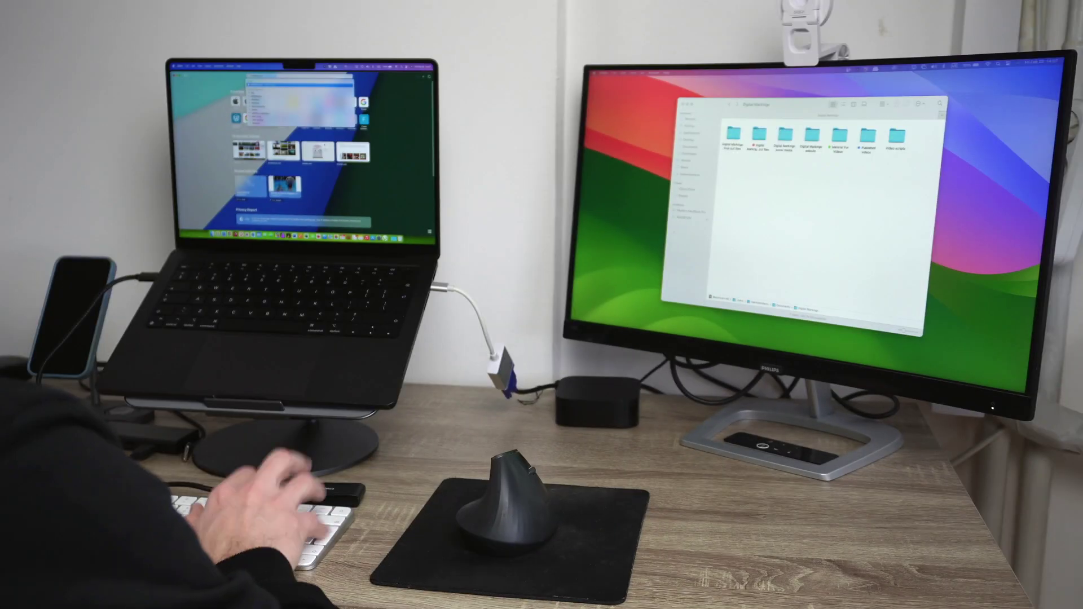
key("Return")
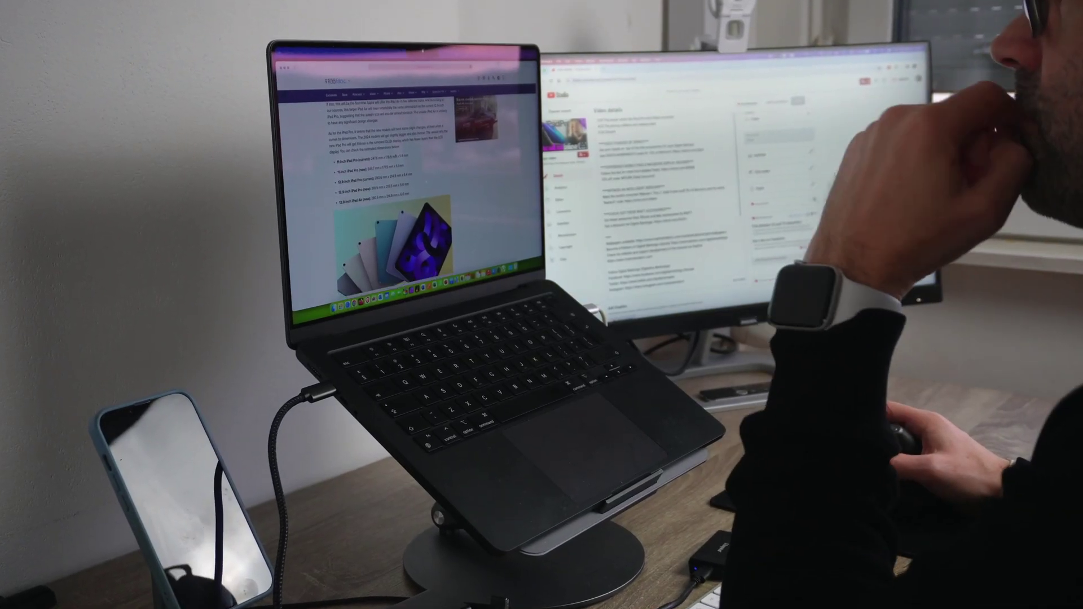
scroll(414, 186, "down", 5)
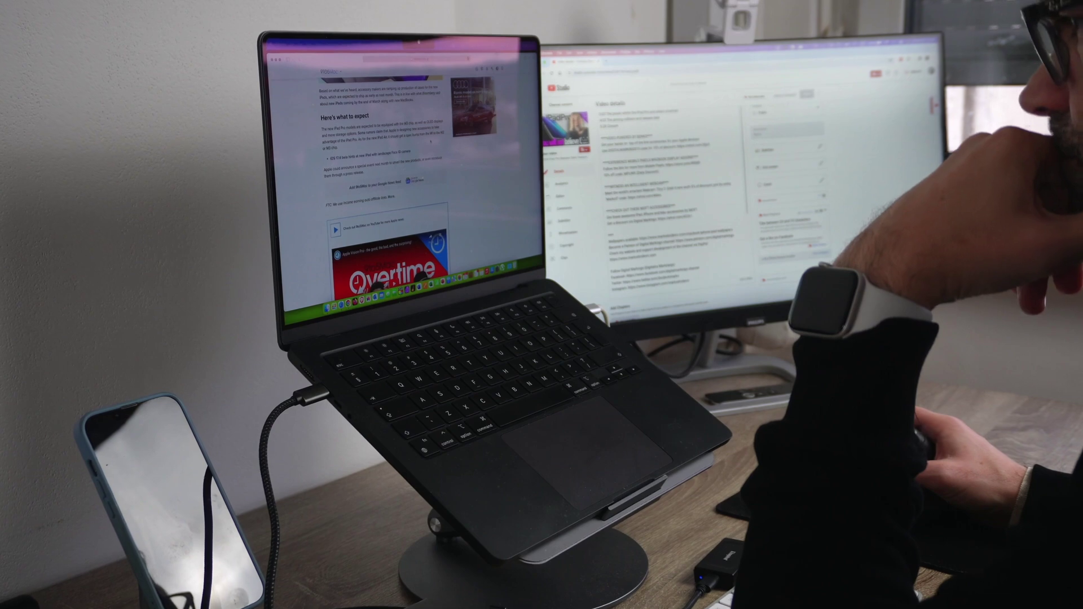